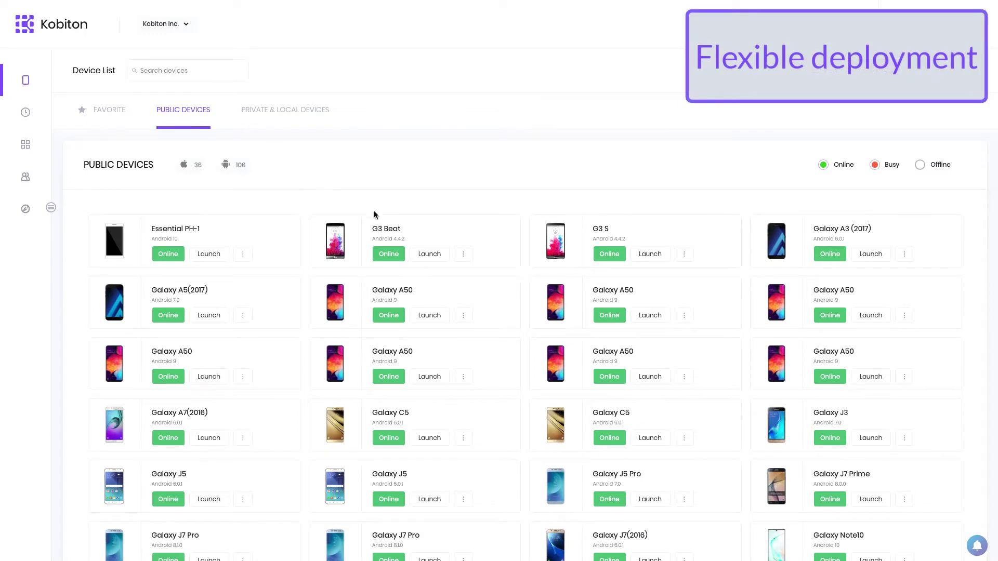
scroll(374, 215, down, 2)
scroll(375, 217, down, 1)
scroll(375, 218, down, 4)
scroll(377, 222, down, 1)
scroll(377, 221, down, 5)
scroll(378, 220, down, 2)
scroll(378, 220, down, 3)
scroll(380, 222, up, 2)
scroll(382, 217, up, 1)
Show the Private & Local Devices list with its six online devices
click(287, 109)
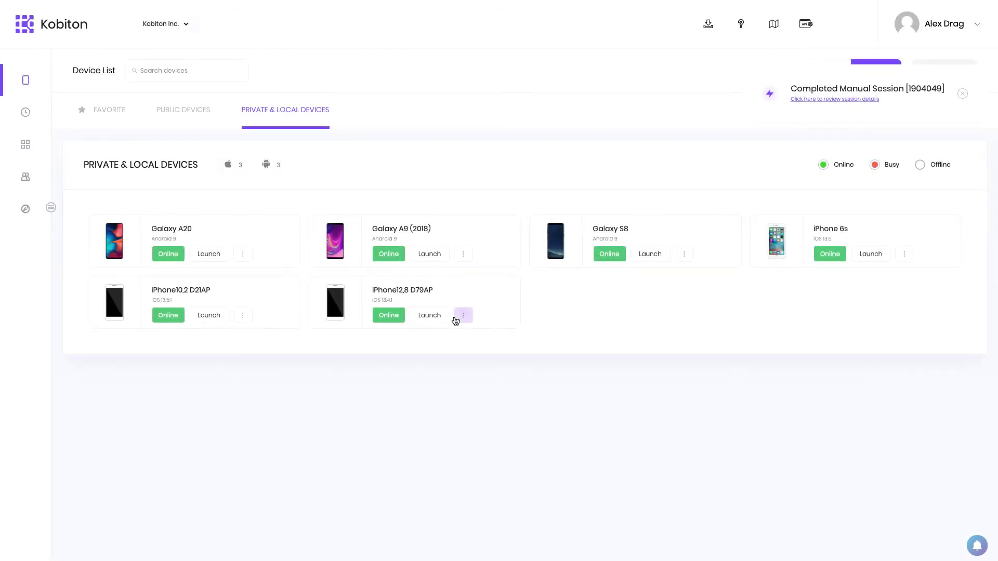
Launch a live session on iPhone12,8 D79AP and dismiss the tip and notices
click(447, 320)
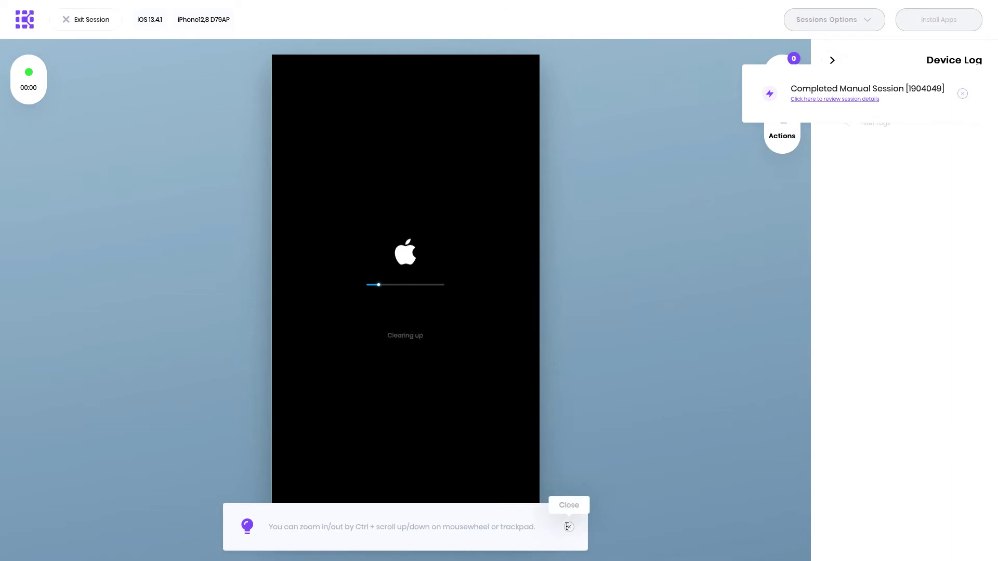
click(566, 525)
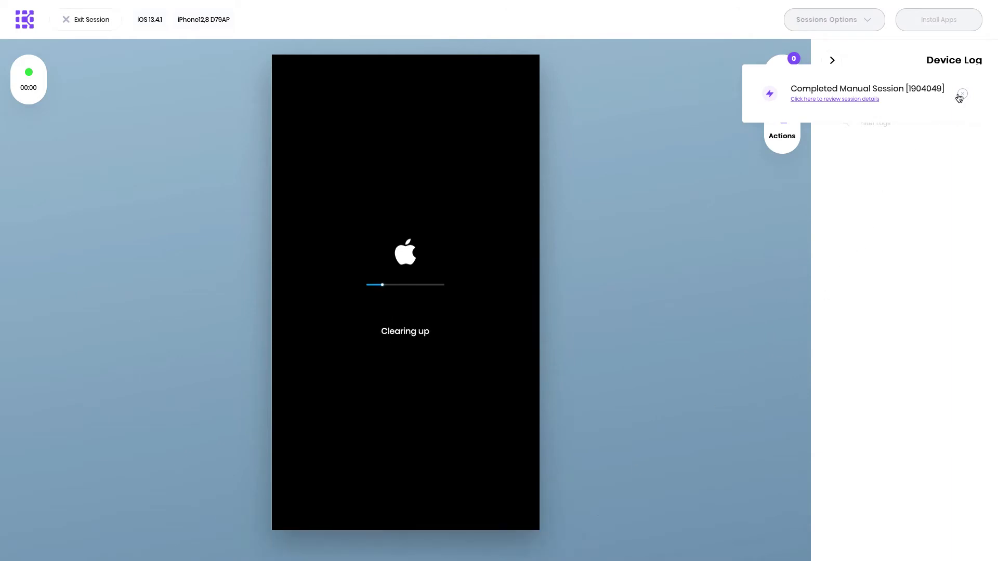
click(962, 96)
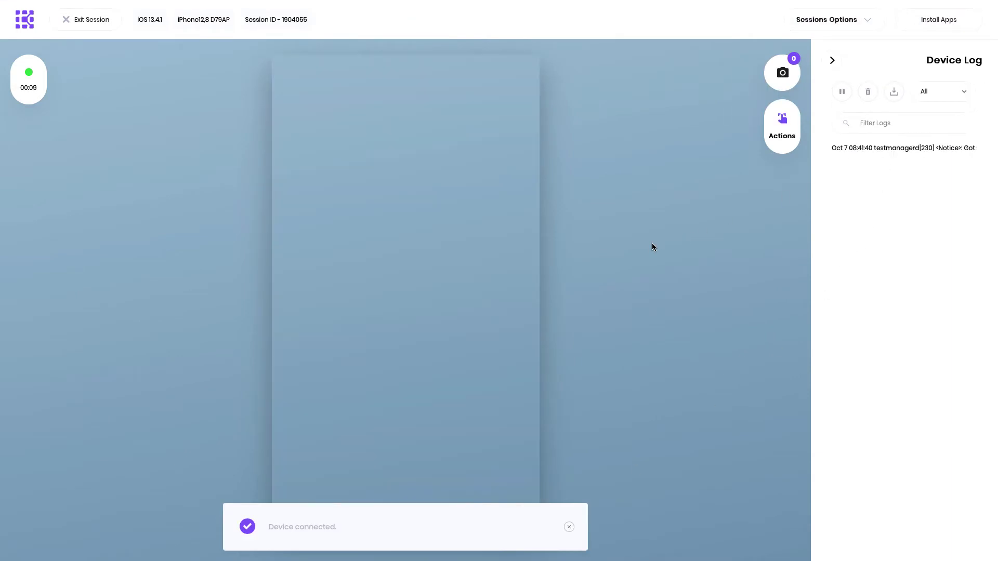
click(570, 528)
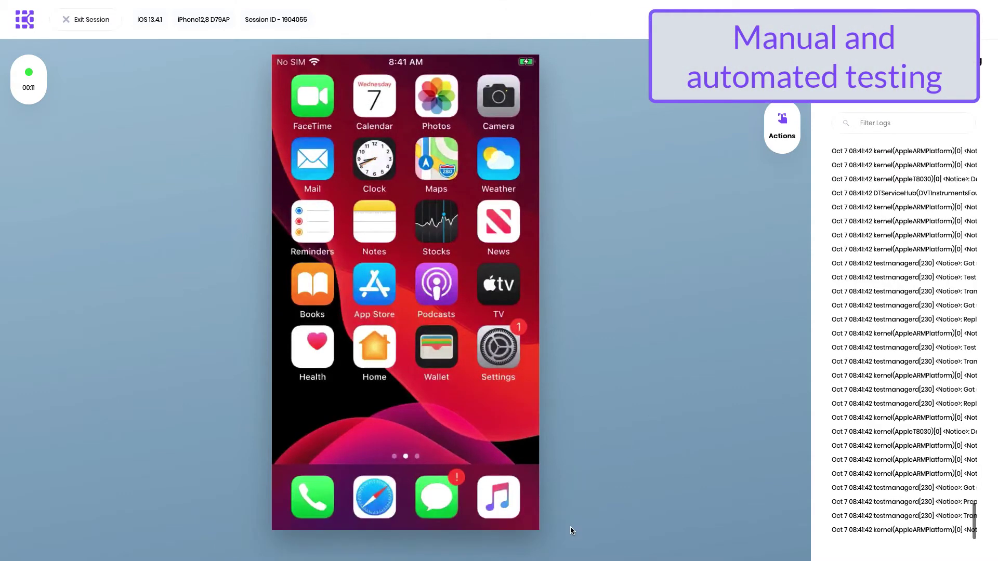
Open Photos, rotate the device to landscape, and browse For You and Albums
click(434, 99)
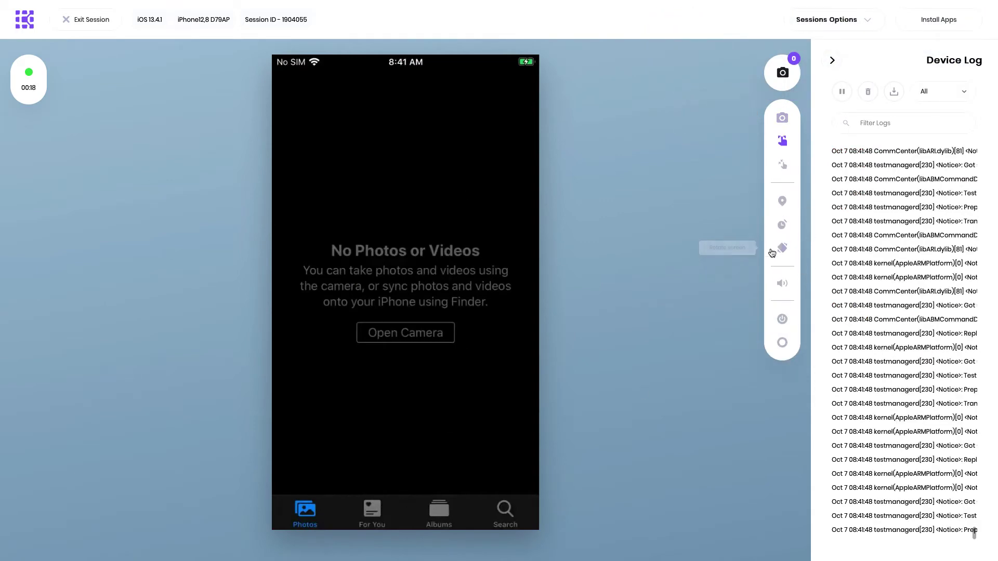
click(781, 248)
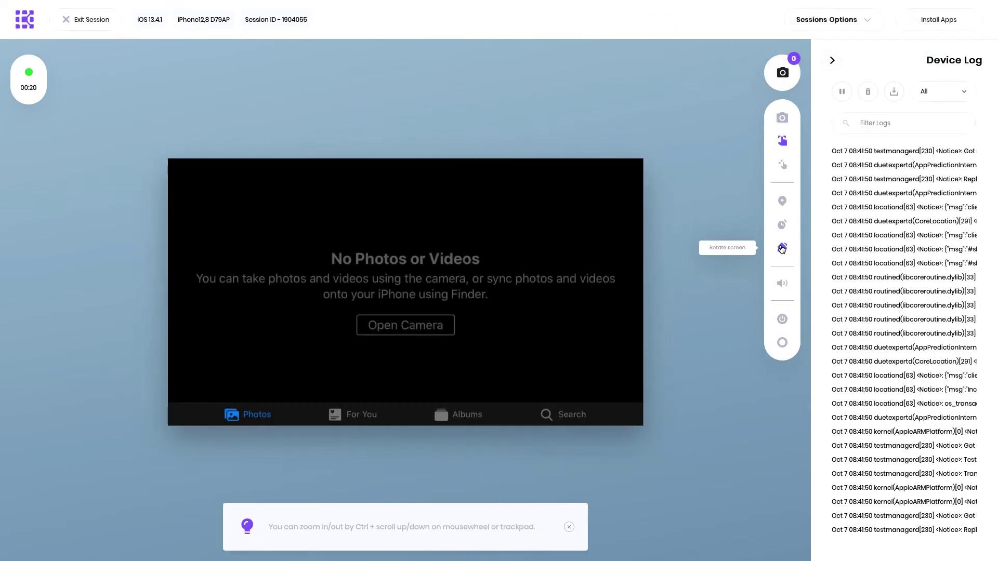
click(364, 419)
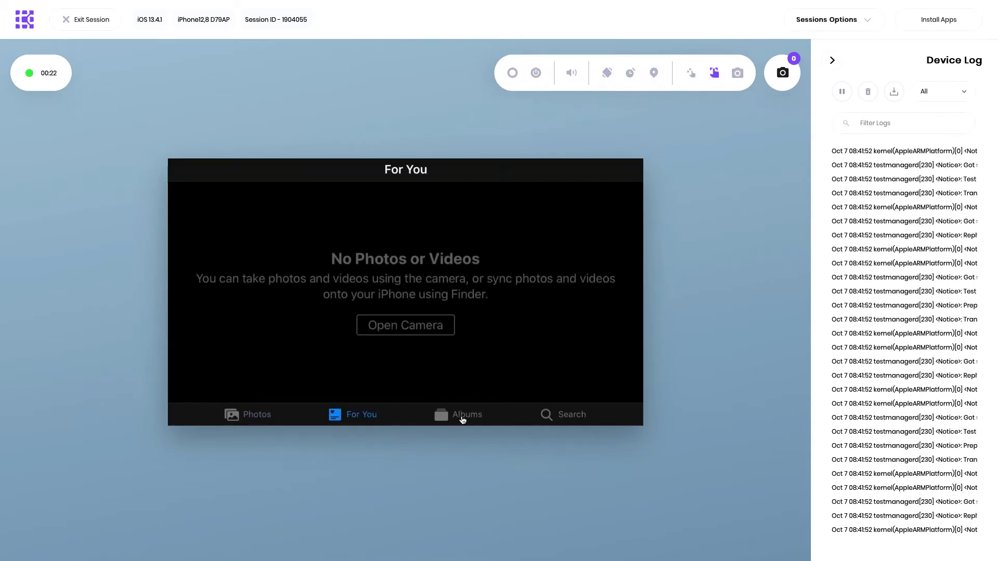
click(461, 420)
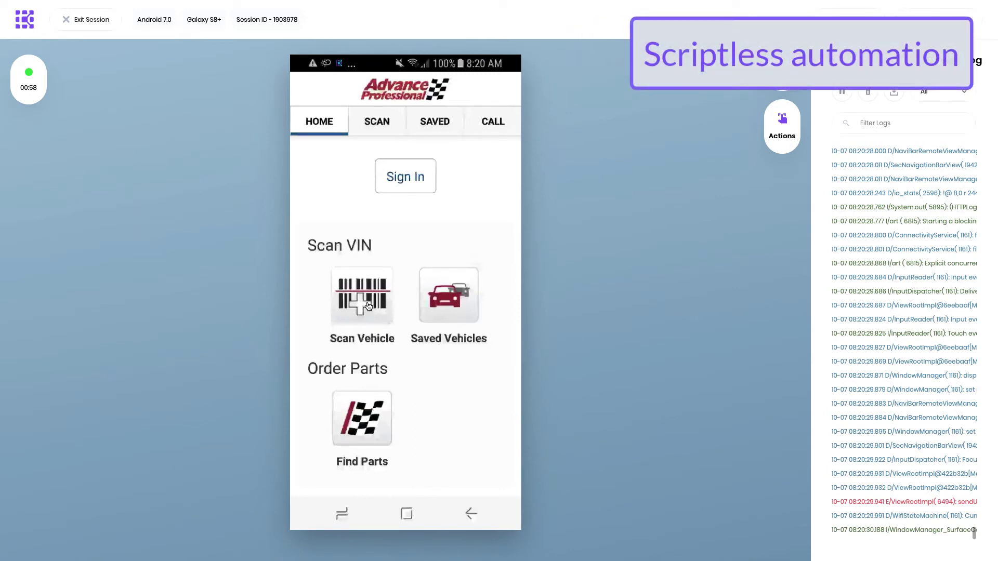
Open the app's Scan VIN screen, end the session, and run ITA on a device bundle
click(395, 124)
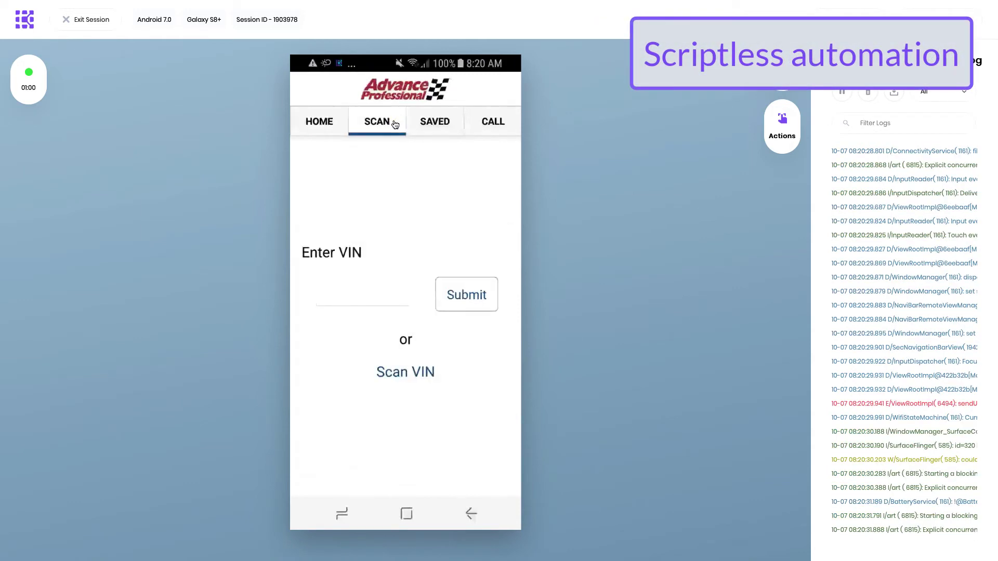
click(411, 373)
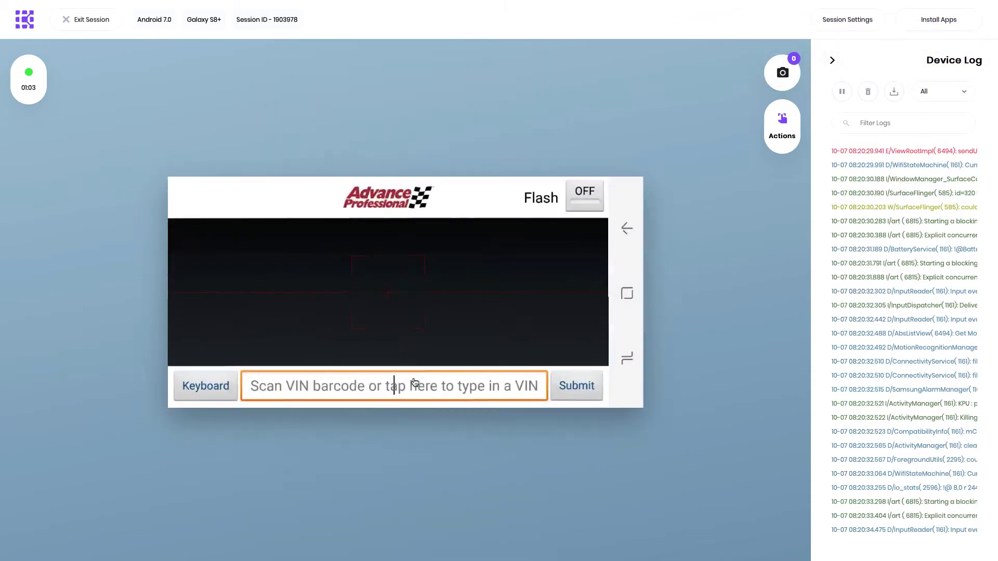
click(87, 19)
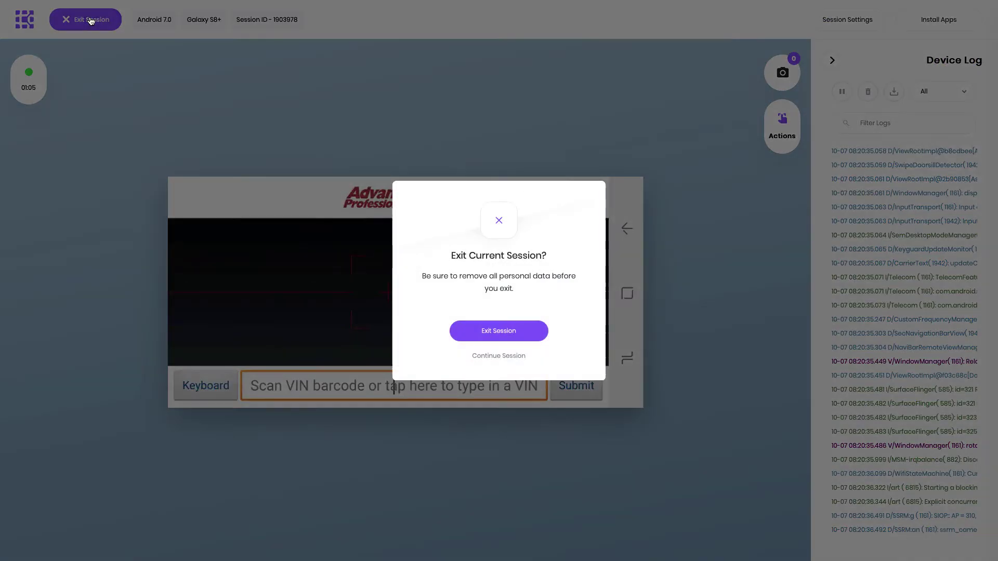
click(453, 337)
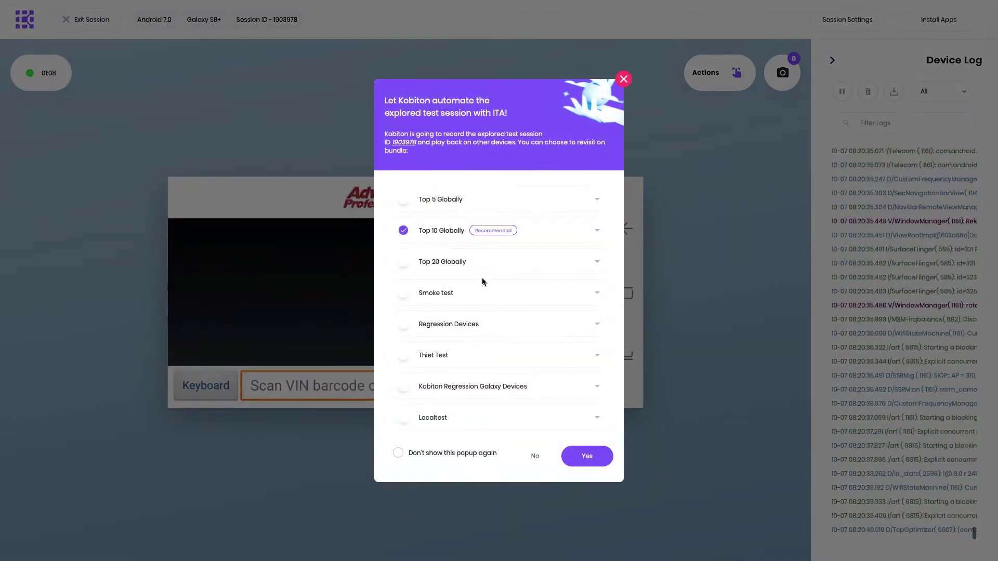
click(402, 200)
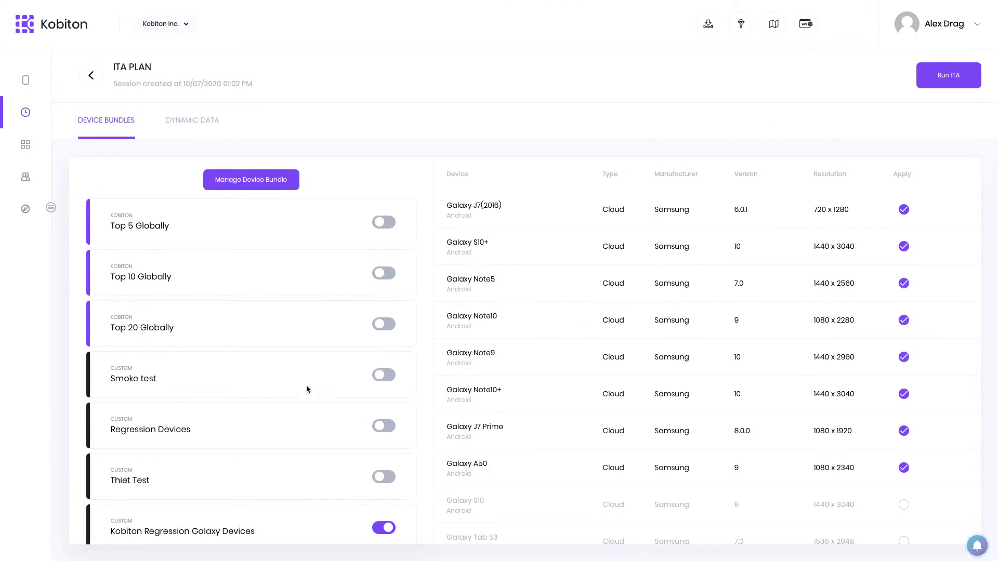
scroll(307, 386, down, 1)
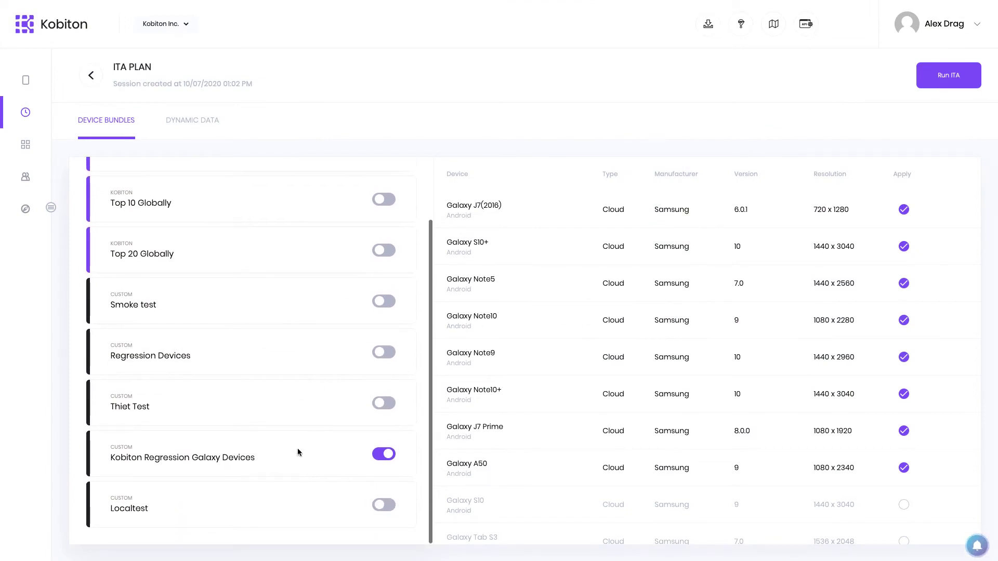
click(948, 74)
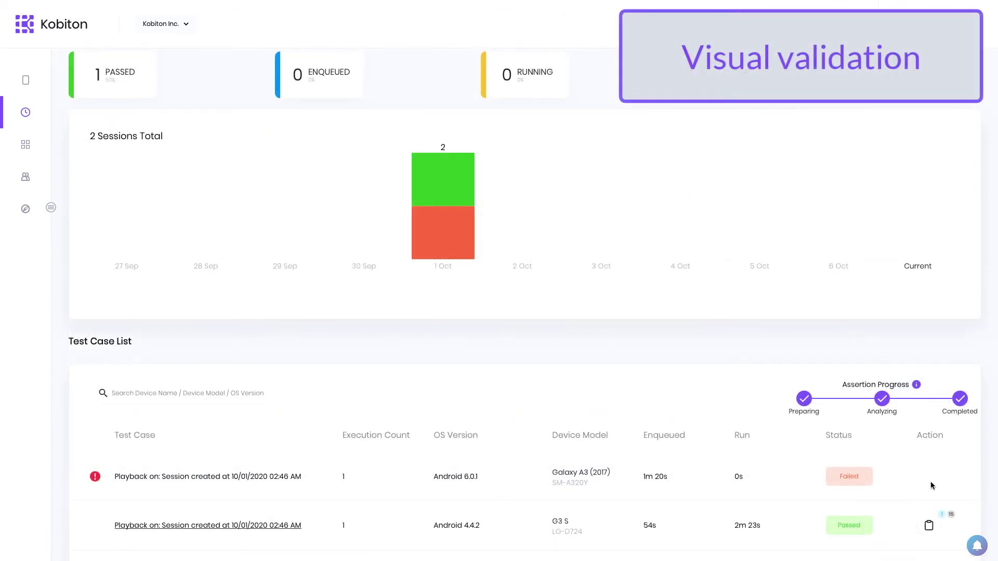
Inspect an unresolved color text assertion in the passed G3 S run's validation results
click(928, 527)
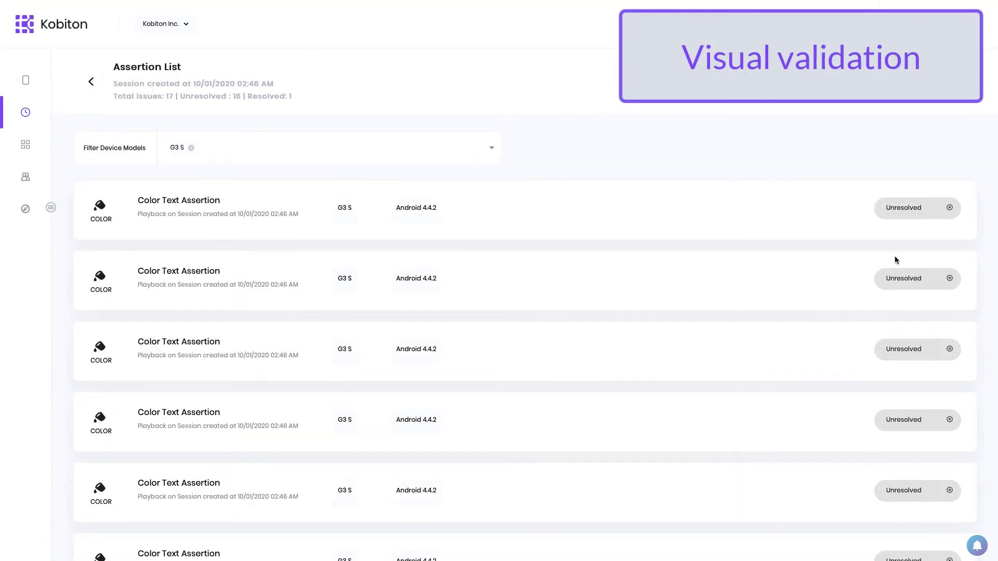
click(901, 216)
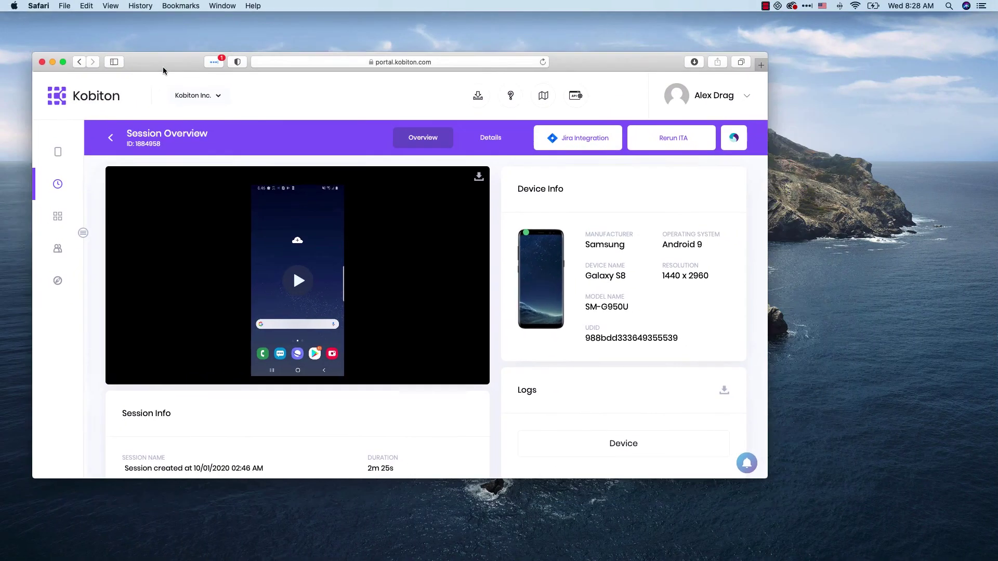
drag(798, 102, 722, 81)
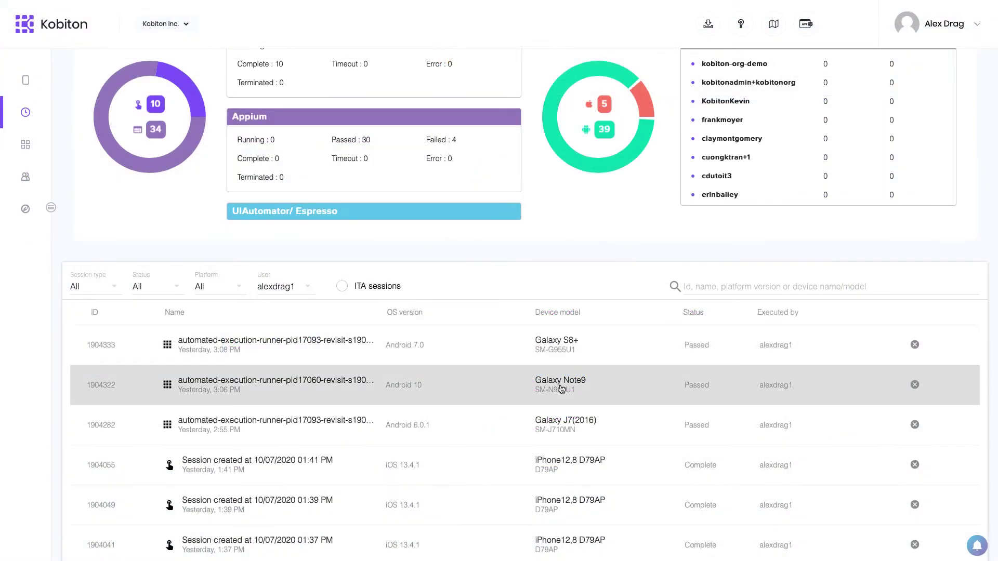
Open the Galaxy Note9 session, check System Metrics, and return to HTTP Messages
click(560, 385)
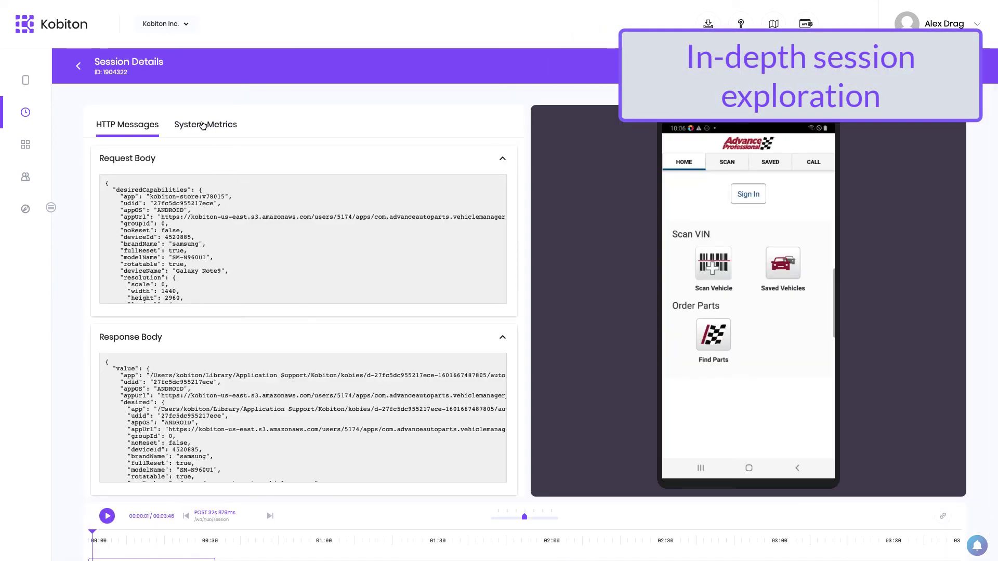
click(204, 125)
click(145, 162)
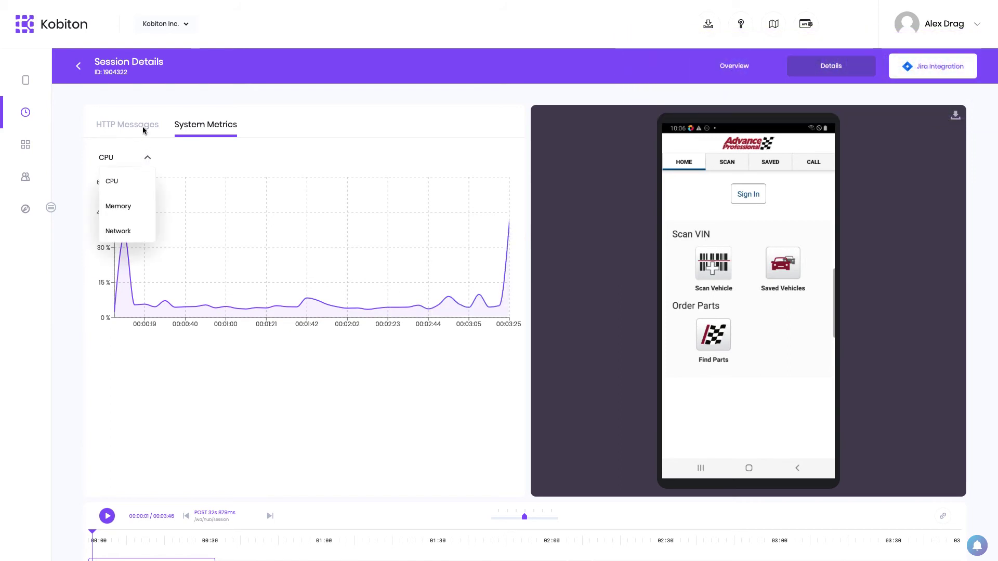
click(133, 129)
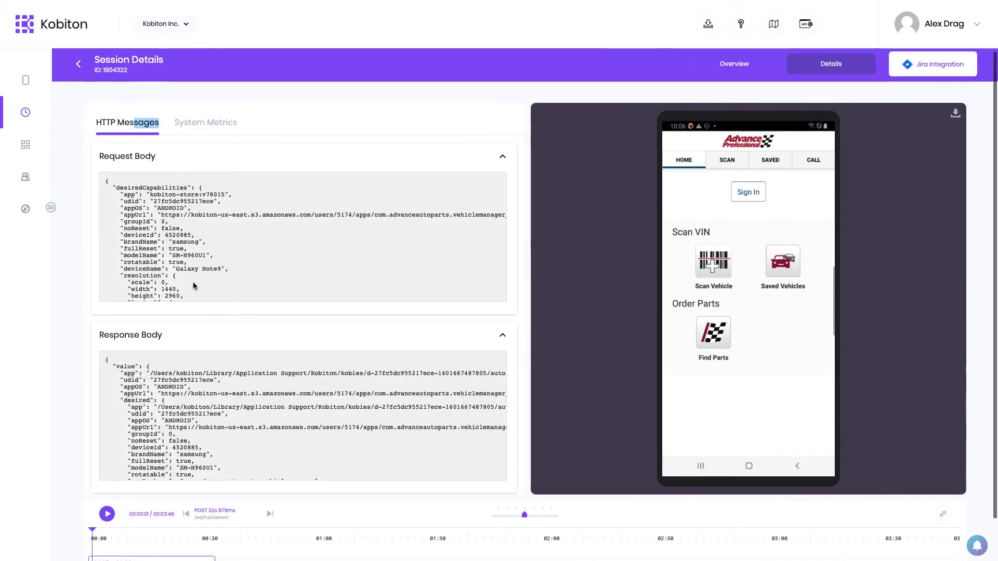
scroll(193, 282, down, 2)
scroll(192, 282, down, 1)
scroll(195, 282, down, 2)
scroll(312, 421, down, 2)
scroll(494, 485, down, 1)
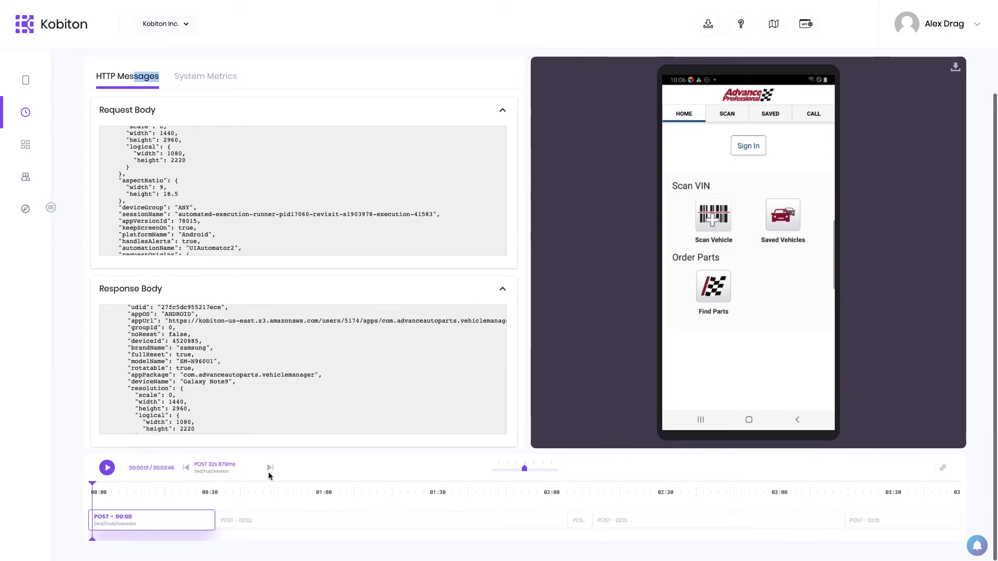
Step through the recorded commands and copy a link to the POST 00:32 step
click(270, 473)
click(270, 473)
click(270, 472)
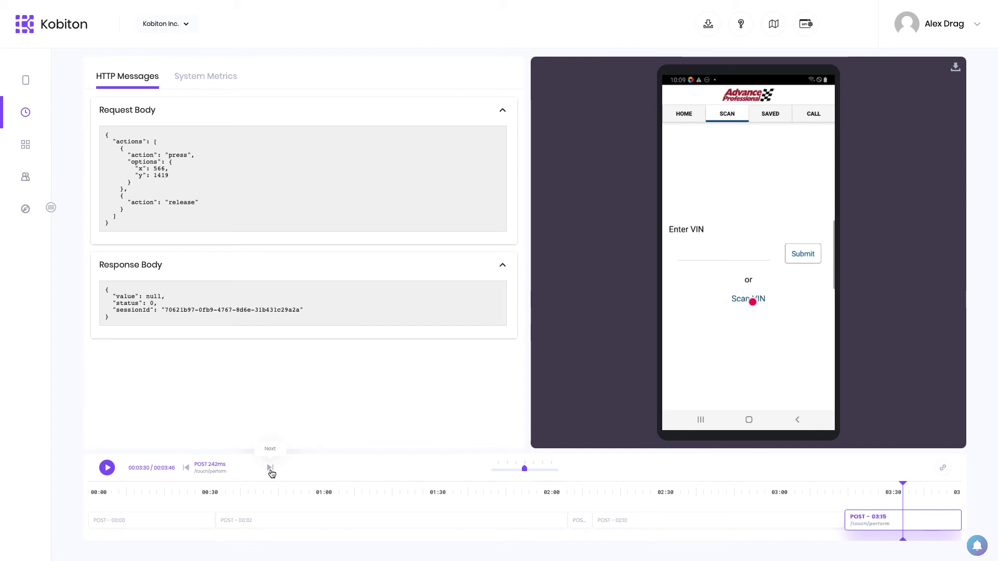
mouse_move(903, 486)
mouse_down()
mouse_move(449, 499)
mouse_move(486, 499)
mouse_up()
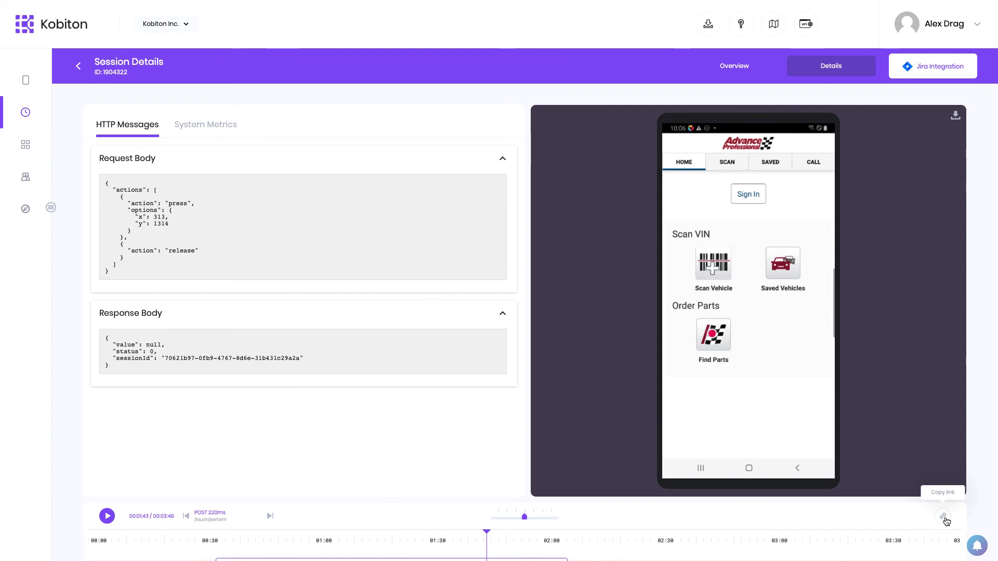
click(945, 519)
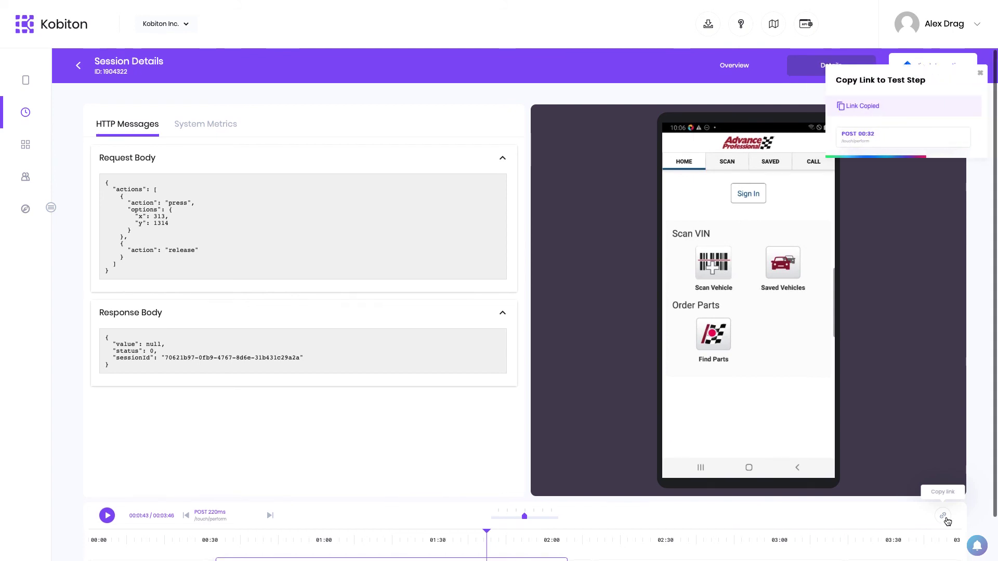